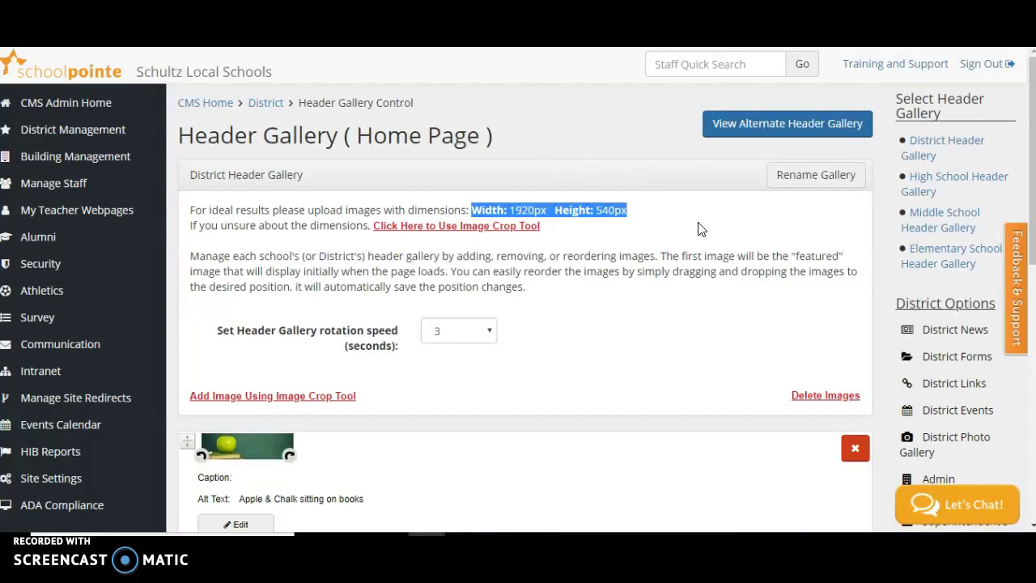
- Upload the "class bigger" image from the Training folder into the crop tool for the District Header Gallery
left_click(701, 229)
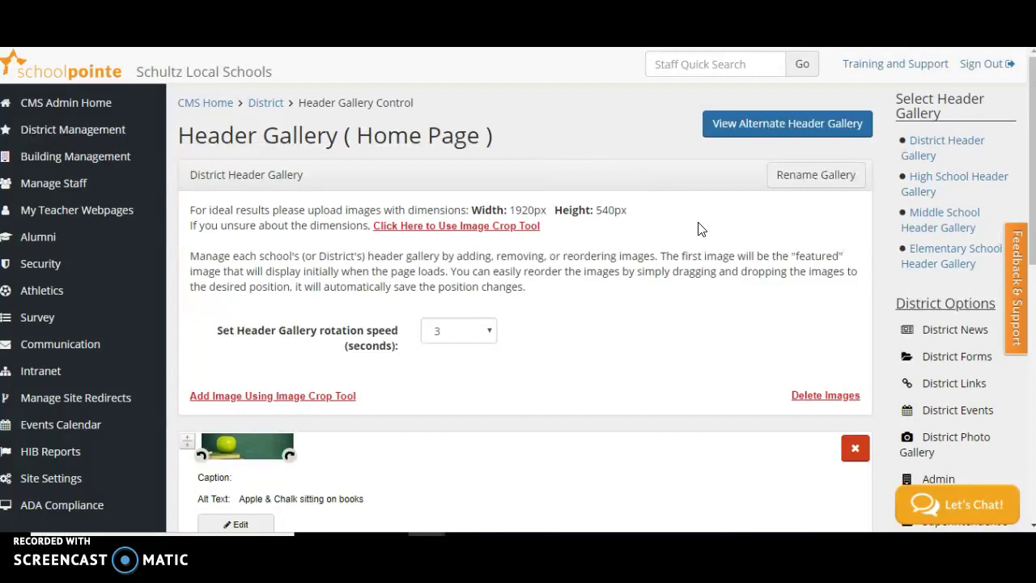
left_click(409, 232)
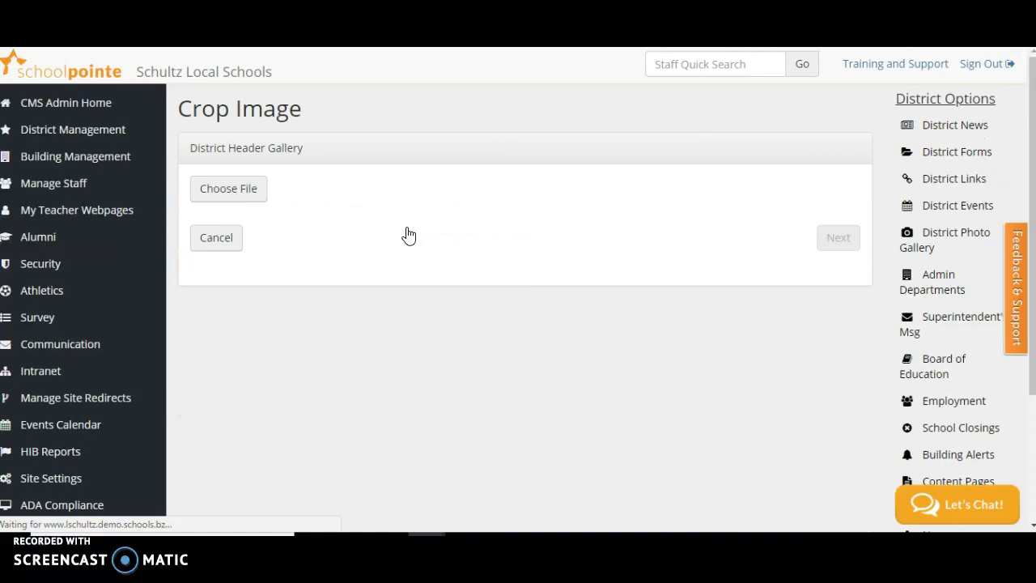
left_click(246, 192)
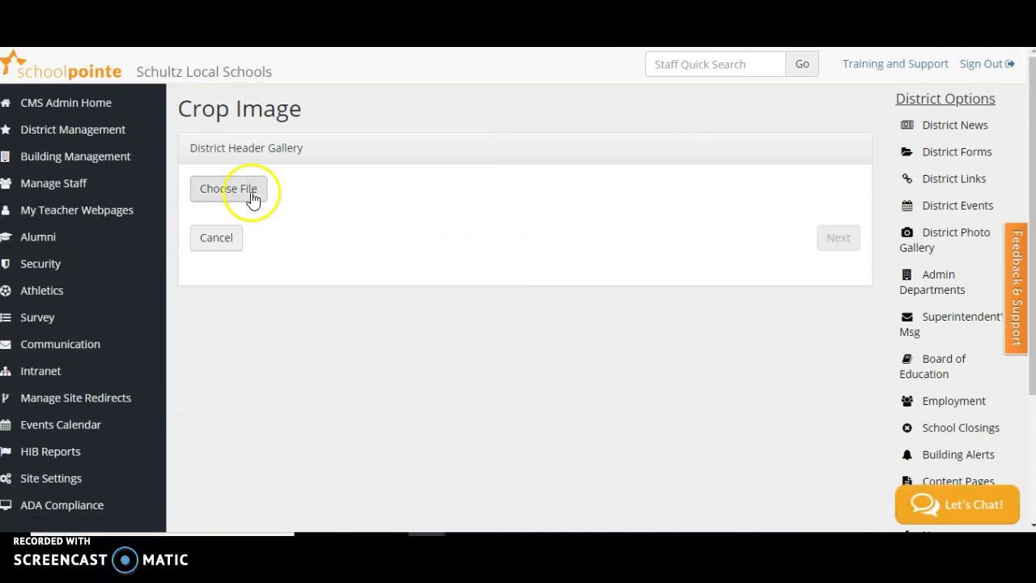
left_click(242, 194)
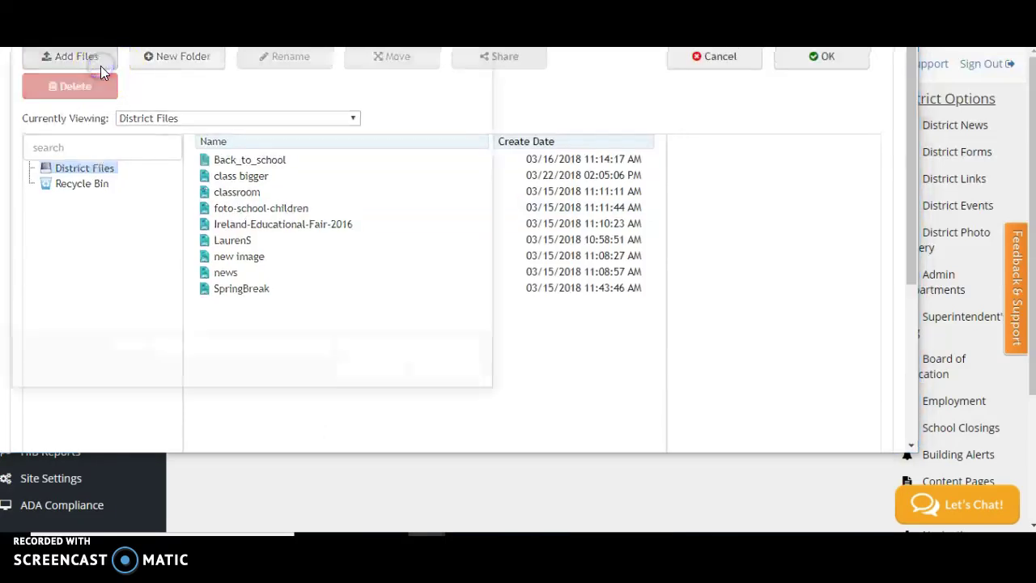
left_click(101, 66)
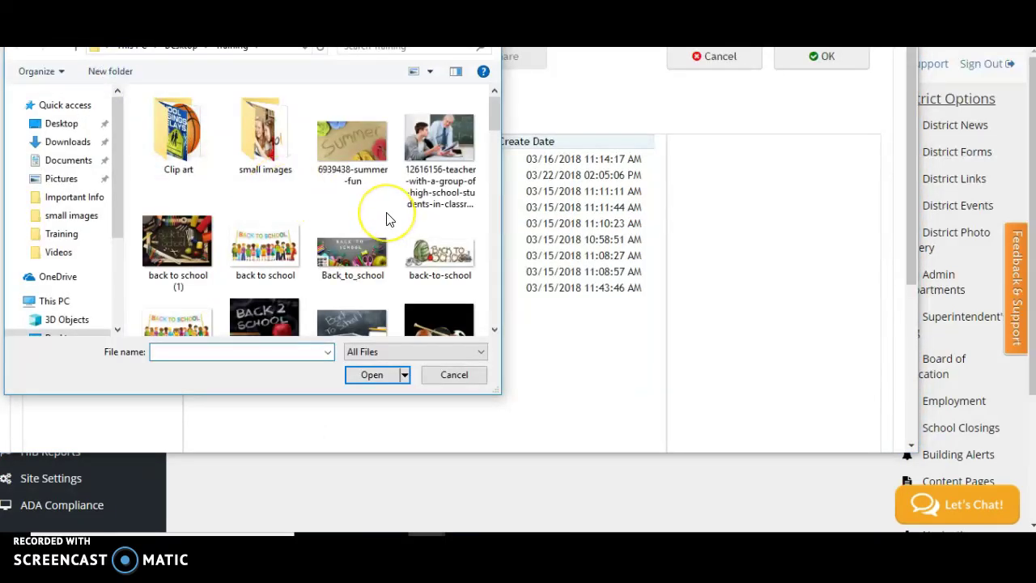
scroll(386, 218, "down", 3)
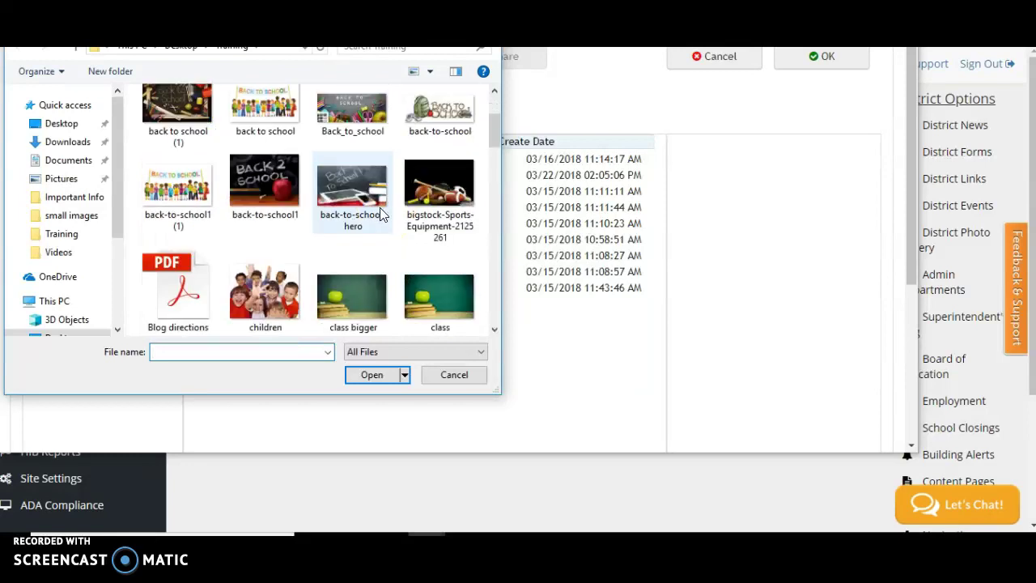
left_click(429, 206)
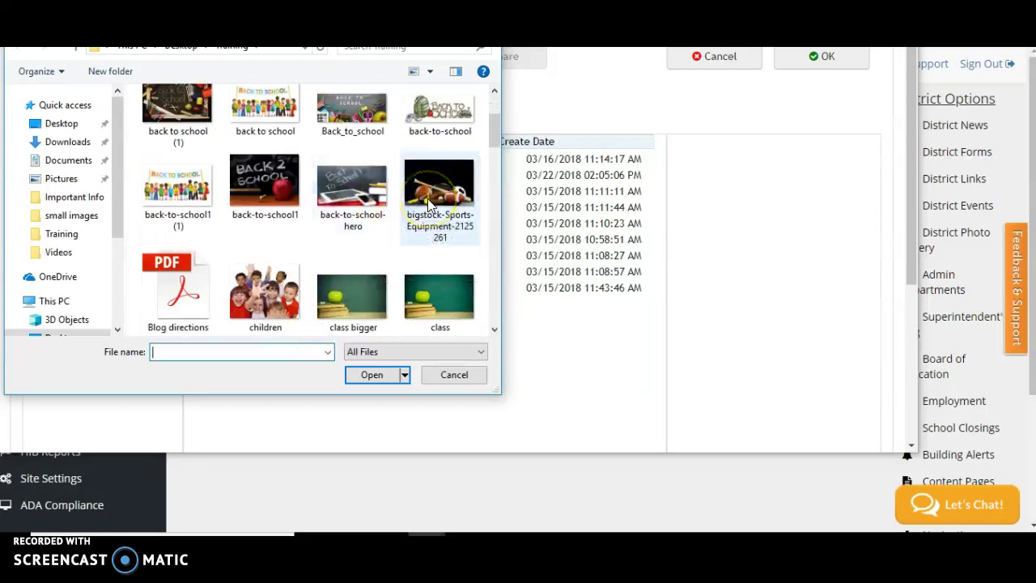
double_click(351, 298)
left_click(410, 303)
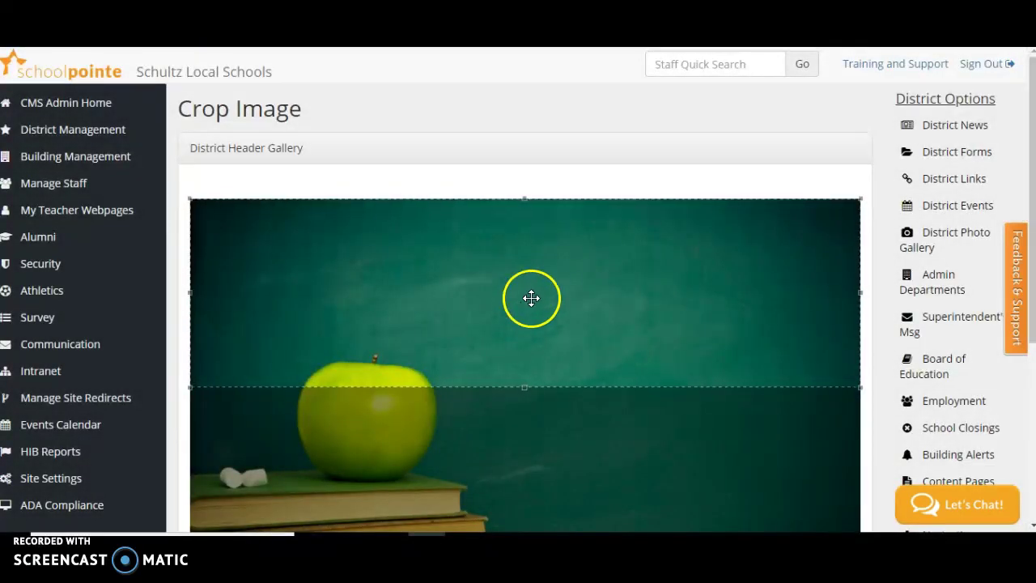
- Shrink the crop area slightly, place it over the stack of books at the image's lower edge, and apply the crop
scroll(530, 296, "down", 2)
left_click_drag(531, 281, 579, 344)
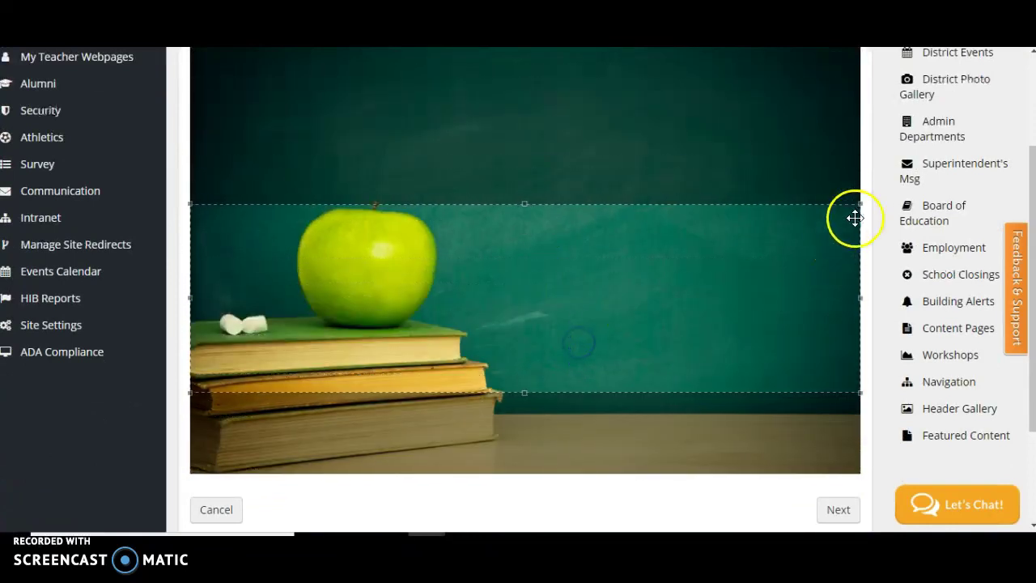
left_click_drag(860, 203, 833, 212)
left_click_drag(643, 256, 632, 368)
scroll(840, 255, "down", 1)
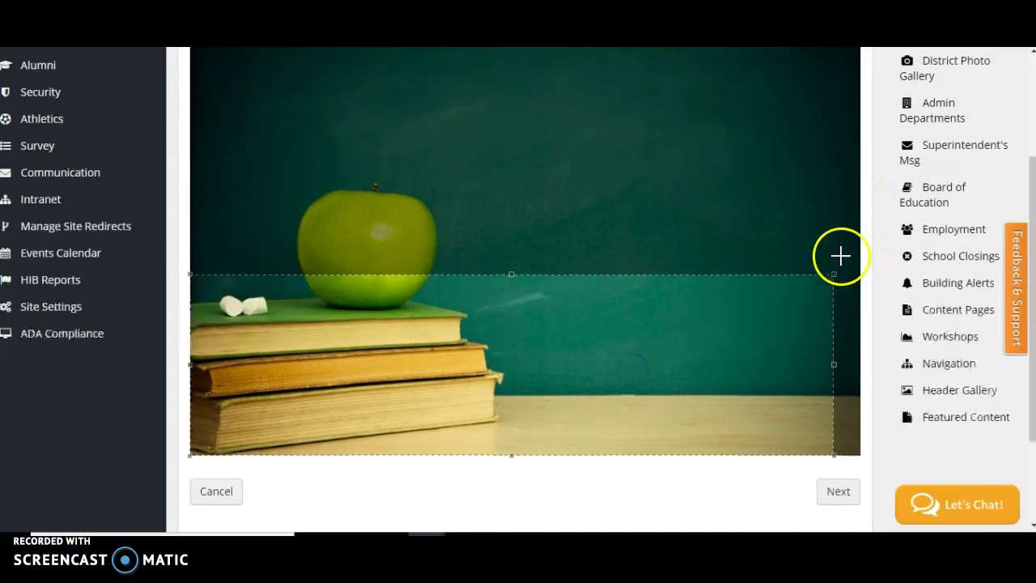
scroll(840, 255, "down", 2)
left_click(851, 361)
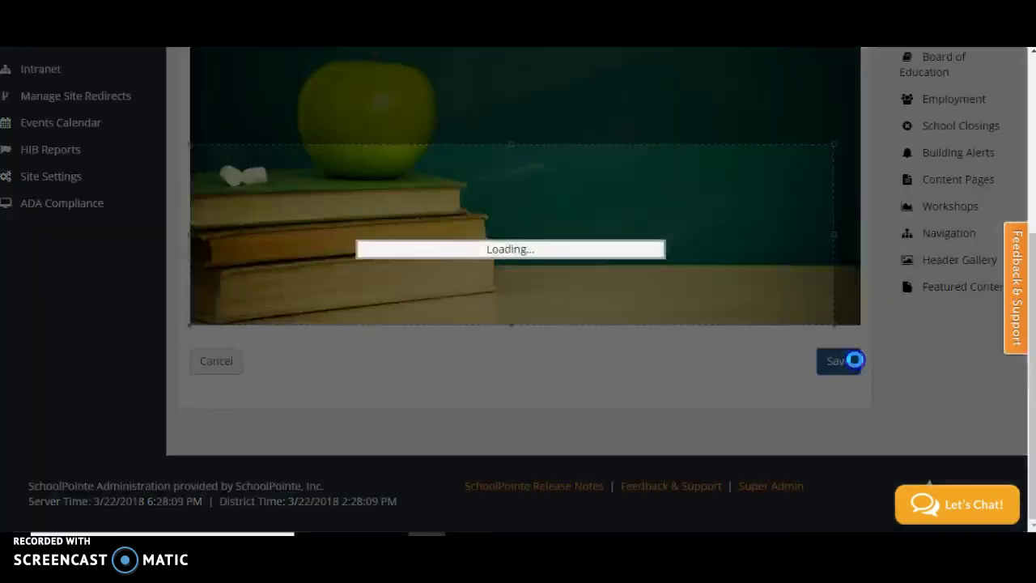
- Give the cropped photo the alternative text "Stack of Books" and save it to the District Header Gallery
scroll(770, 336, "up", 3)
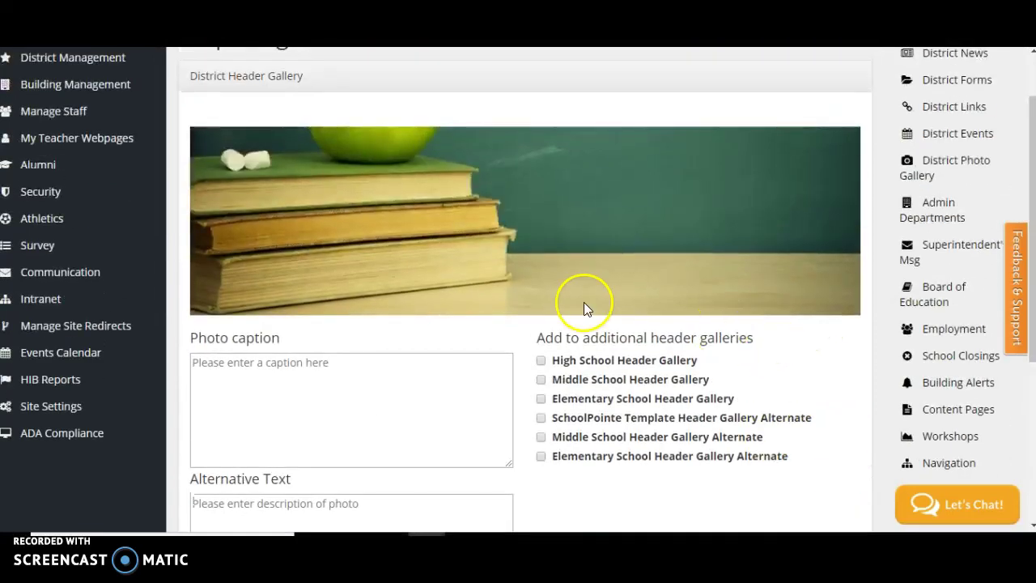
scroll(586, 308, "down", 1)
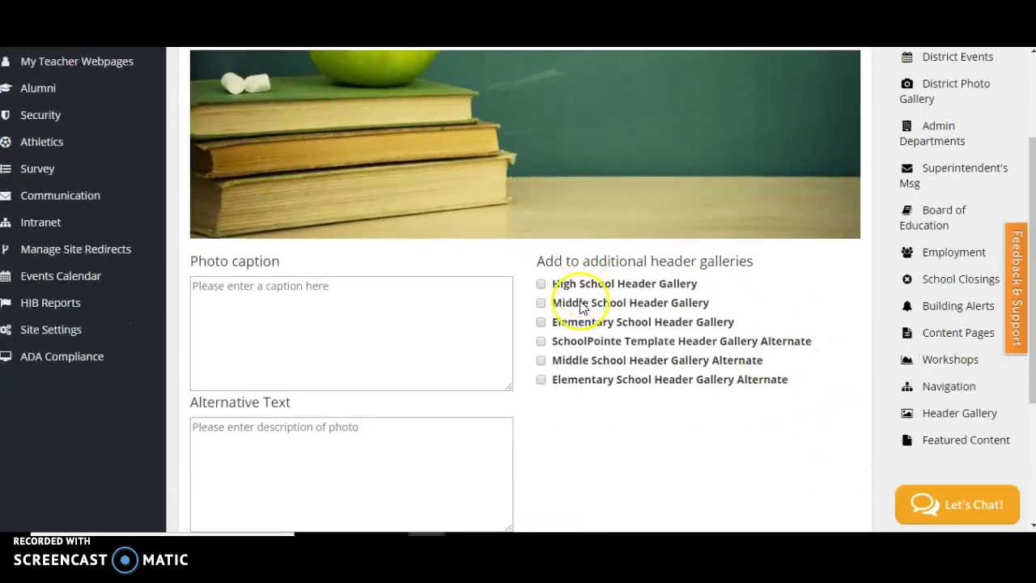
left_click(332, 298)
scroll(335, 298, "down", 1)
left_click(351, 353)
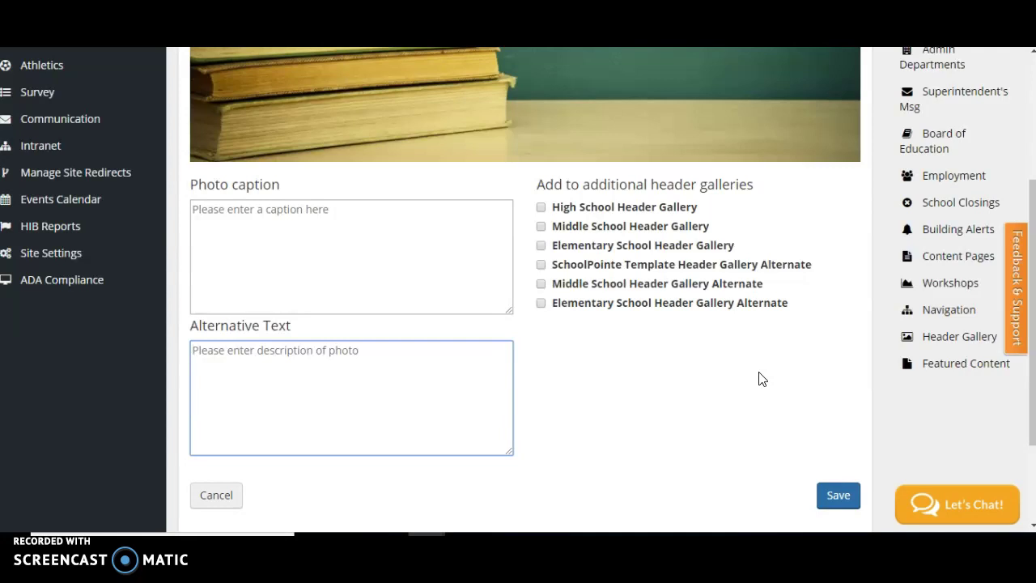
type("Stack of")
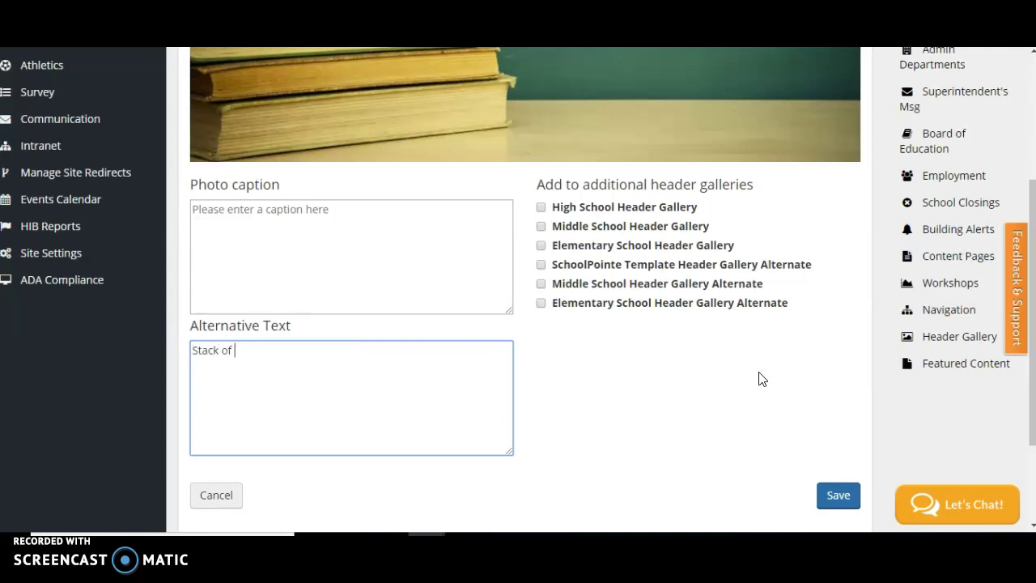
type(" Books")
left_click(758, 379)
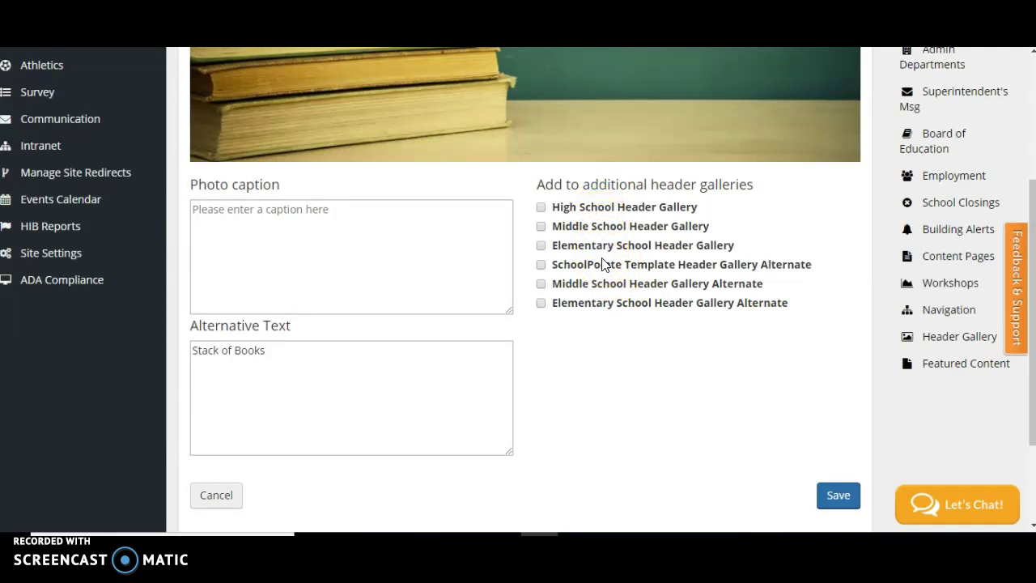
left_click(832, 499)
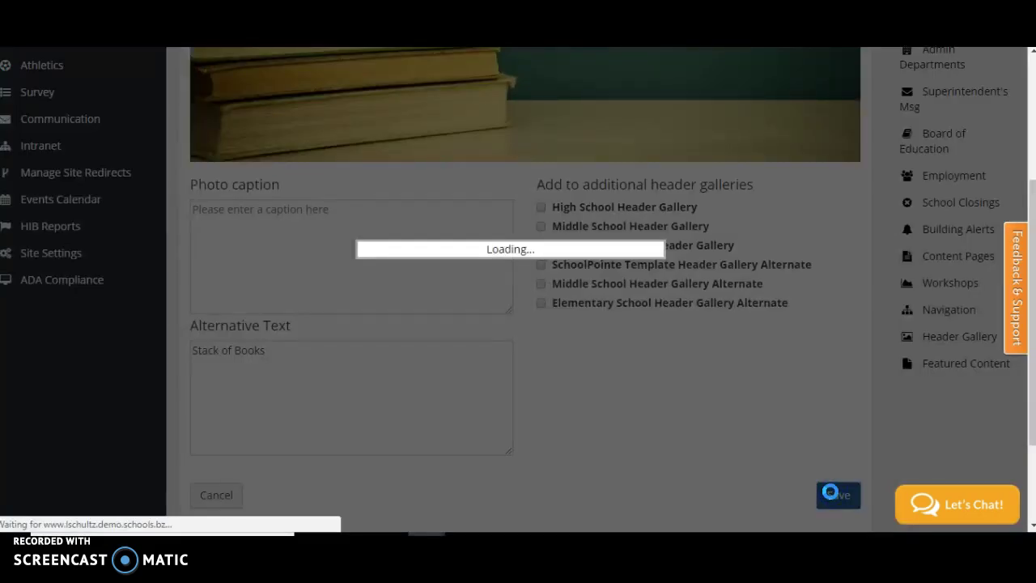
- Move the "Stack of Books" image below the "students Learning" image in the gallery order
scroll(633, 378, "down", 3)
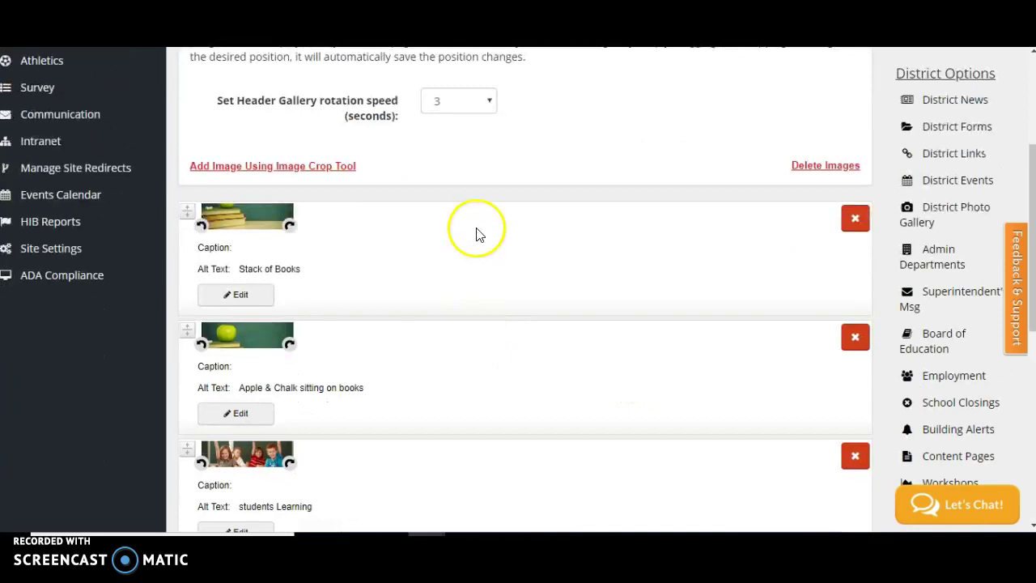
left_click_drag(184, 212, 202, 433)
scroll(572, 340, "up", 1)
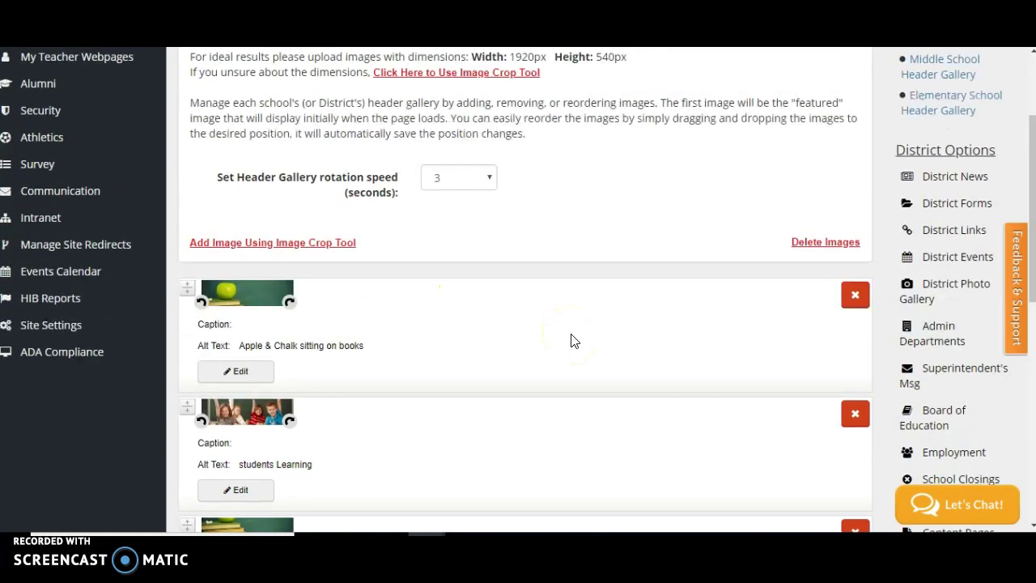
- Load Back_to_school from District Files into the alternate header gallery's crop tool and accept the default crop area
scroll(571, 340, "up", 2)
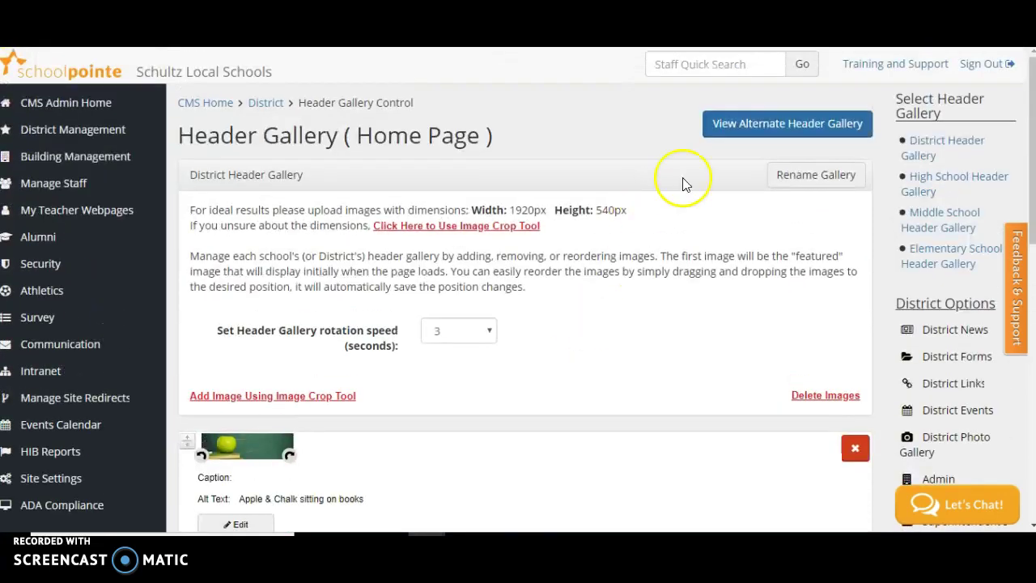
left_click(743, 134)
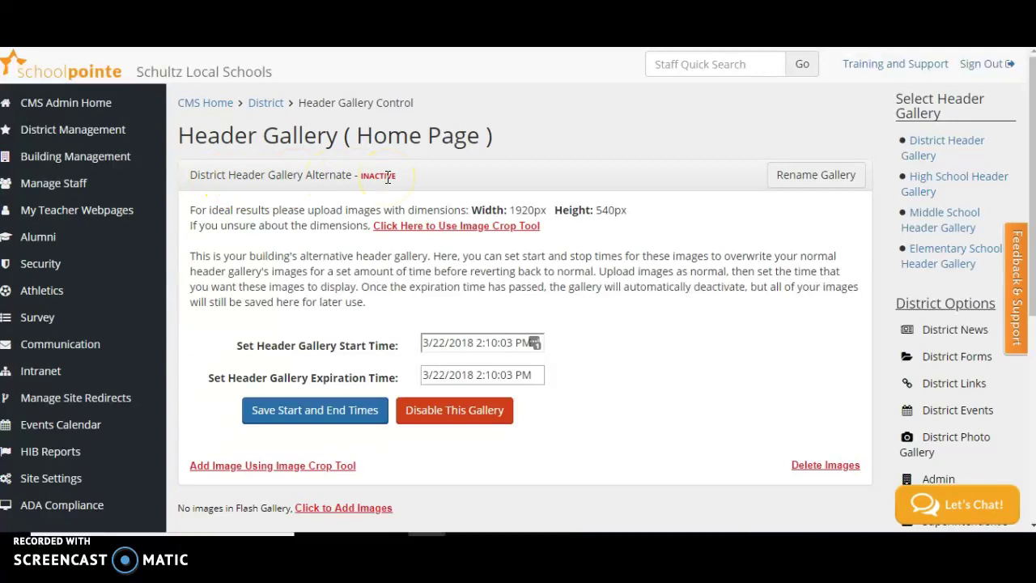
left_click(519, 228)
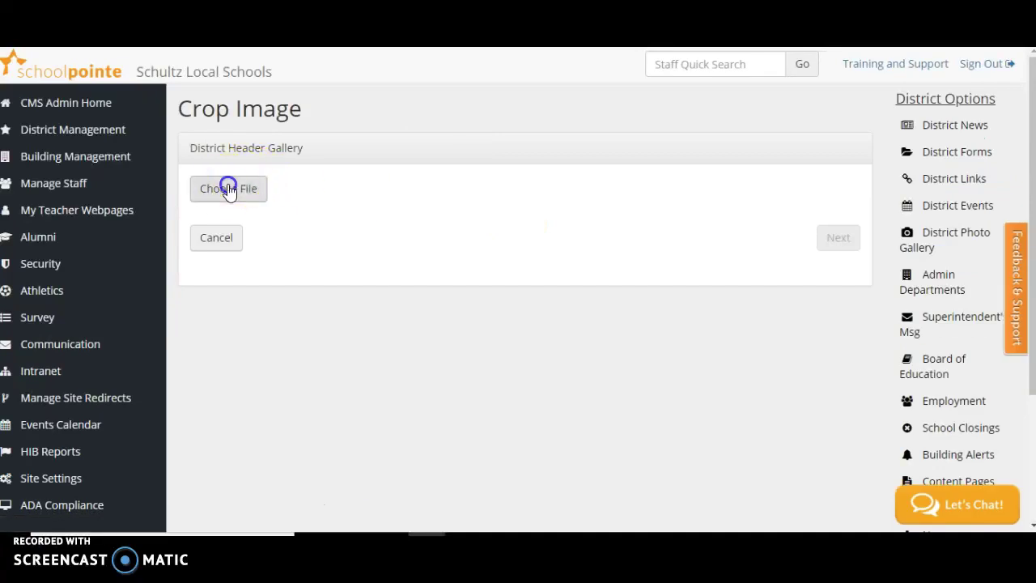
left_click(227, 187)
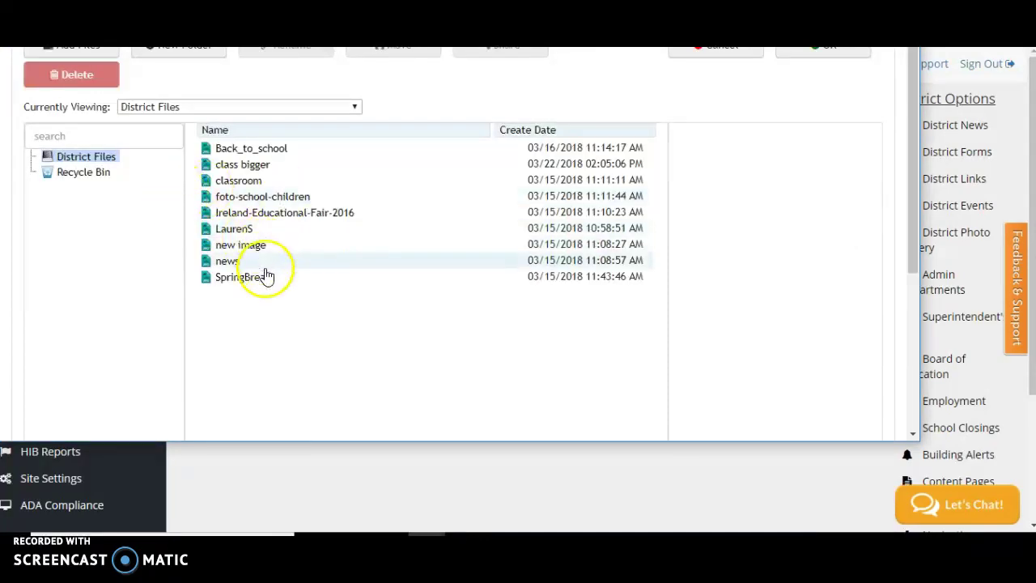
double_click(247, 154)
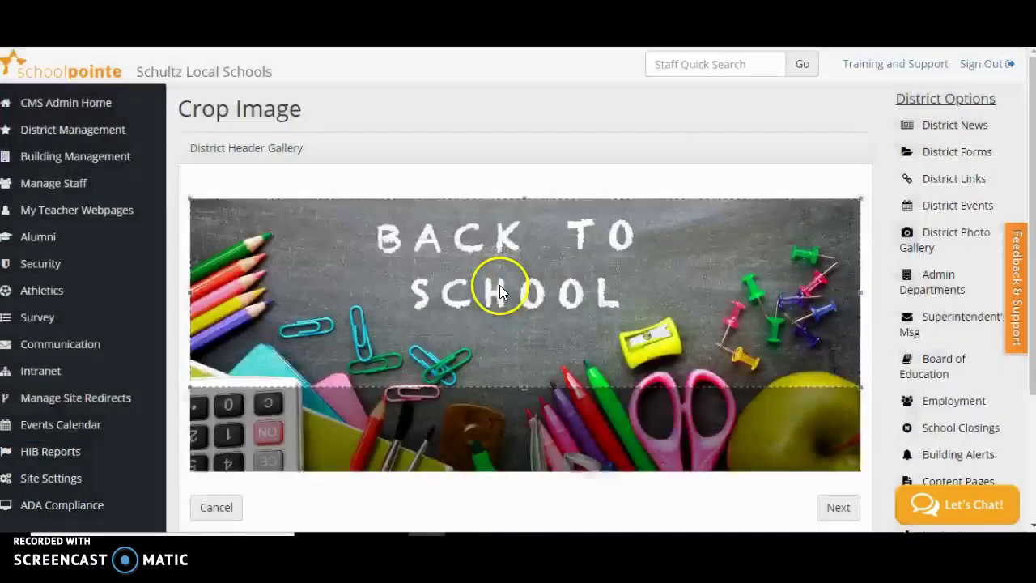
scroll(612, 279, "down", 1)
scroll(613, 279, "down", 3)
left_click(844, 363)
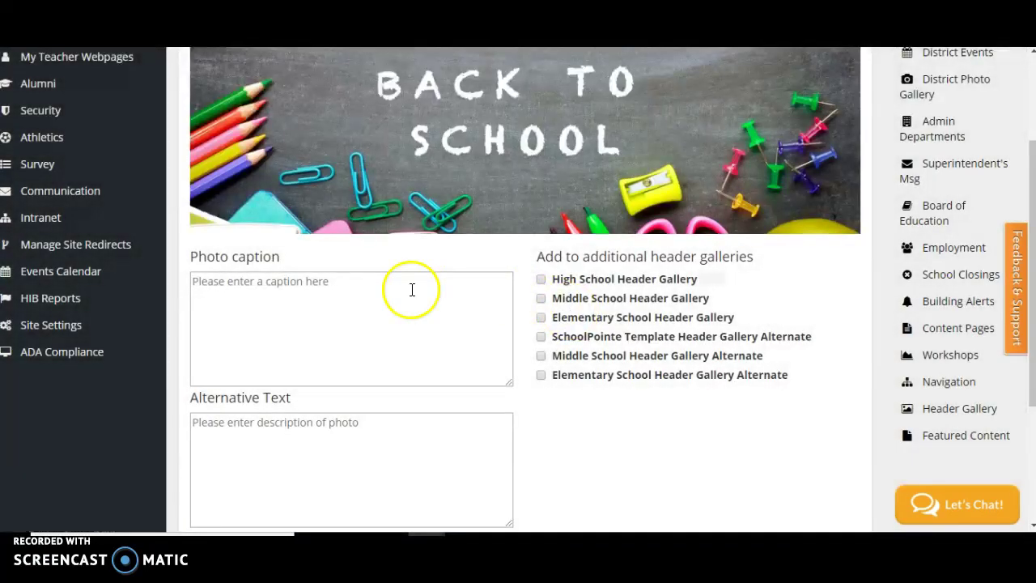
- Enter "Back to School" as the photo's alternative text and save it to the alternate gallery
scroll(412, 289, "down", 2)
left_click(410, 295)
type("Back to Sch")
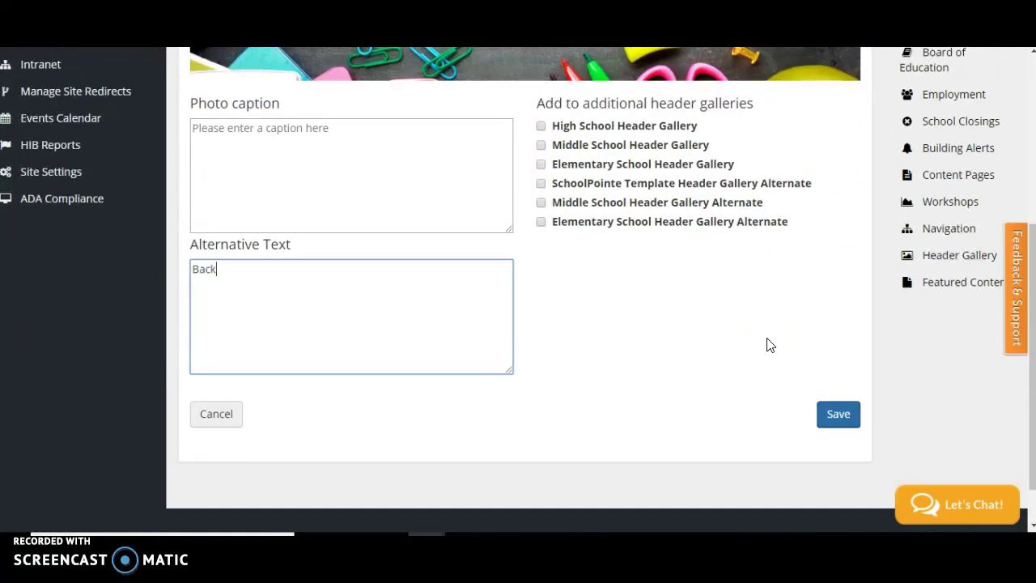
type("ool")
left_click(838, 415)
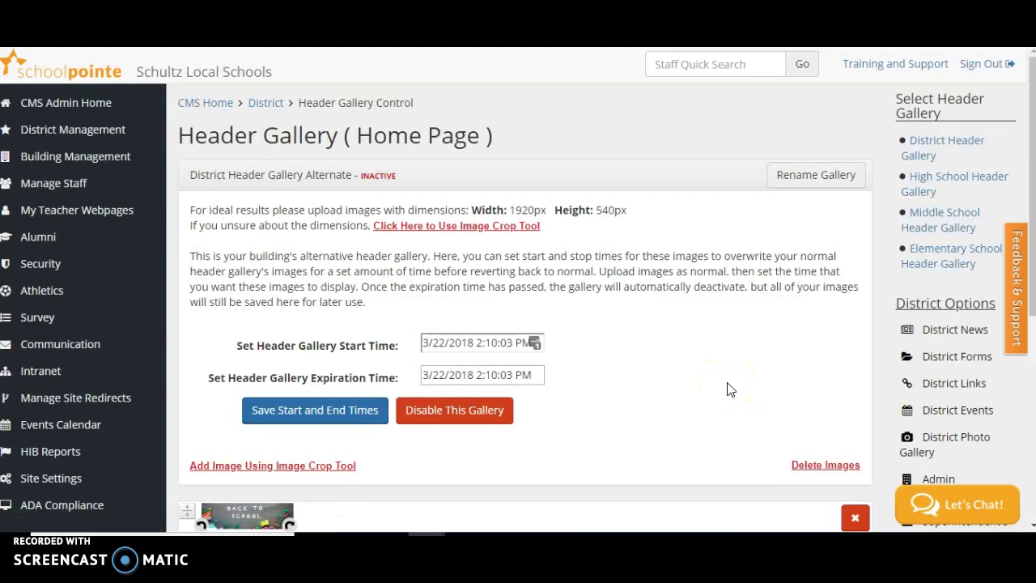
- Set the alternate header gallery's start time to 5:00 AM on 3/22/2018
scroll(727, 389, "down", 1)
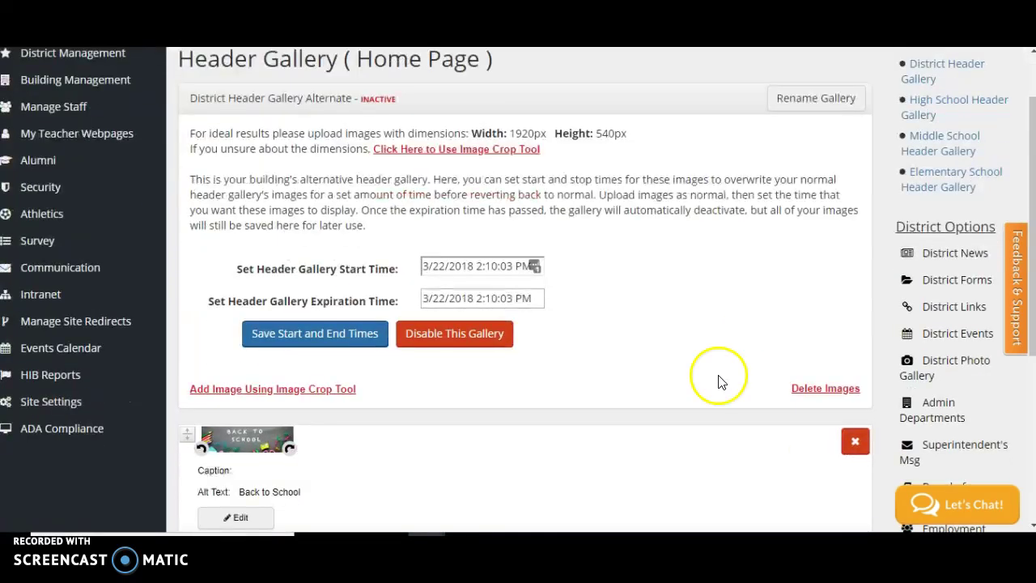
left_click(482, 265)
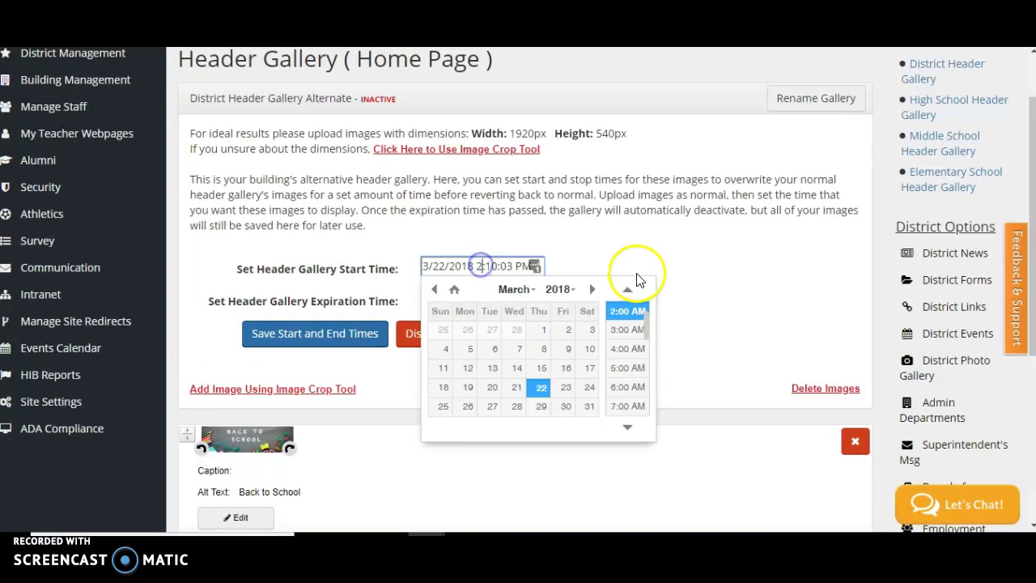
left_click(630, 374)
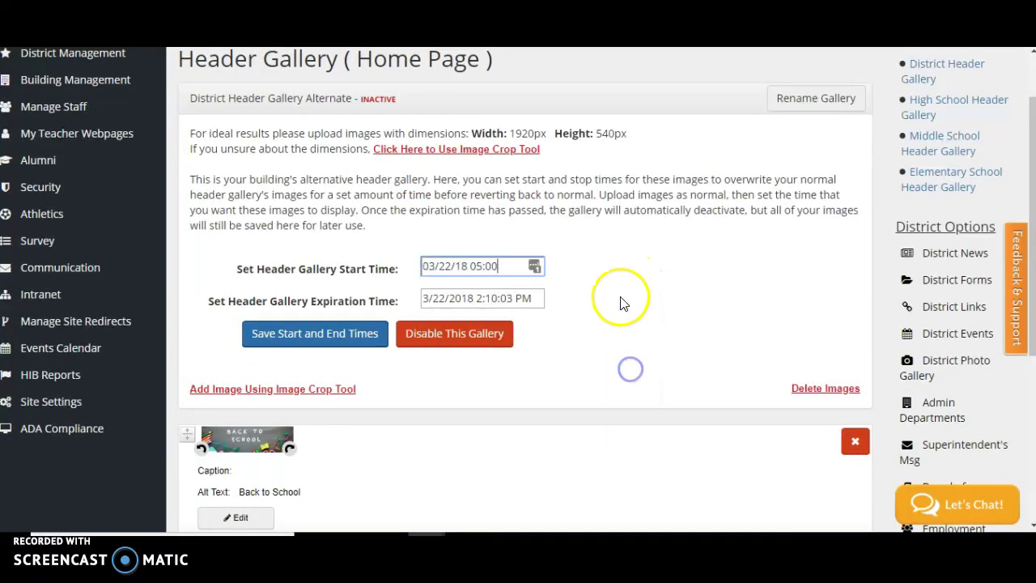
- Set the alternate gallery's expiration time to 7:00 AM on 3/24/2018 and save the start and end times
left_click(484, 300)
scroll(629, 405, "down", 2)
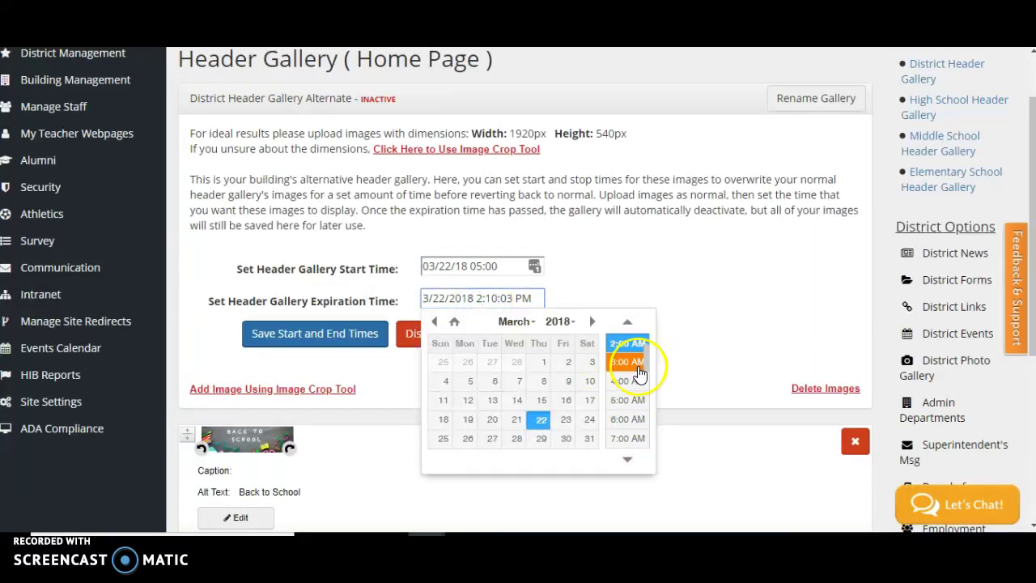
left_click(590, 419)
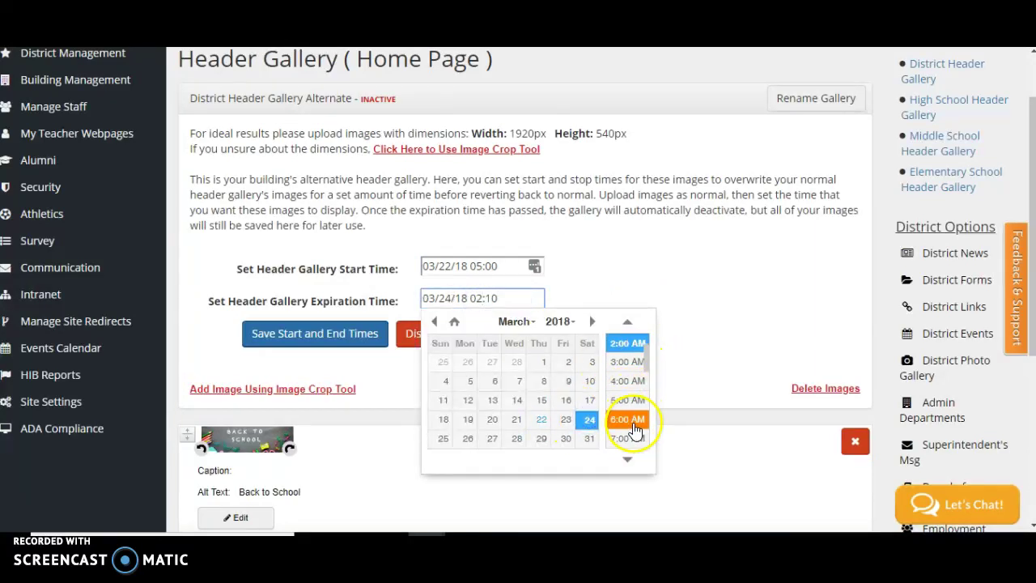
left_click(686, 312)
left_click(306, 340)
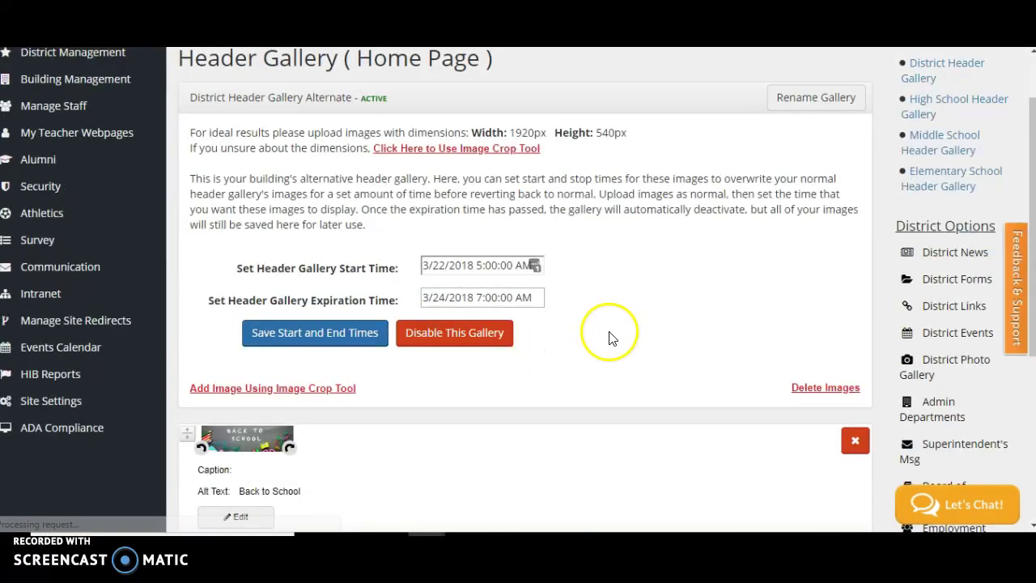
left_click_drag(396, 102, 360, 98)
left_click(731, 342)
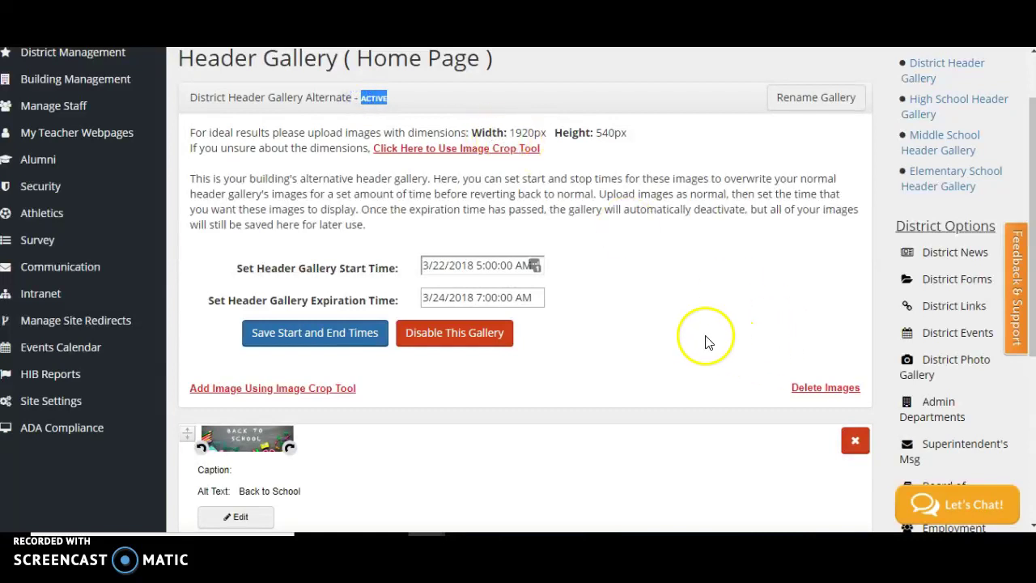
scroll(676, 327, "down", 2)
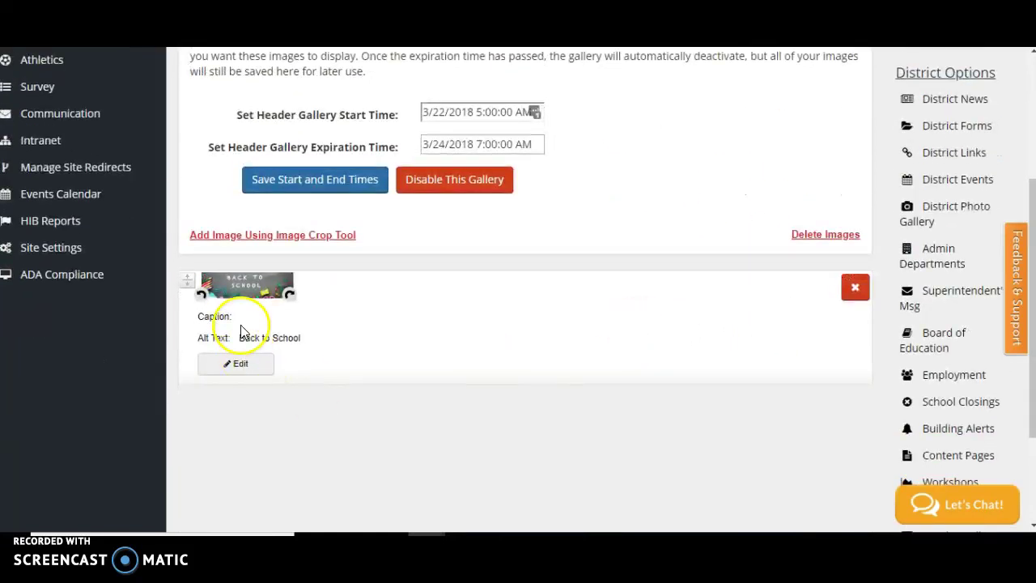
- Disable the alternate header gallery and check its status beside the gallery name
scroll(559, 363, "up", 1)
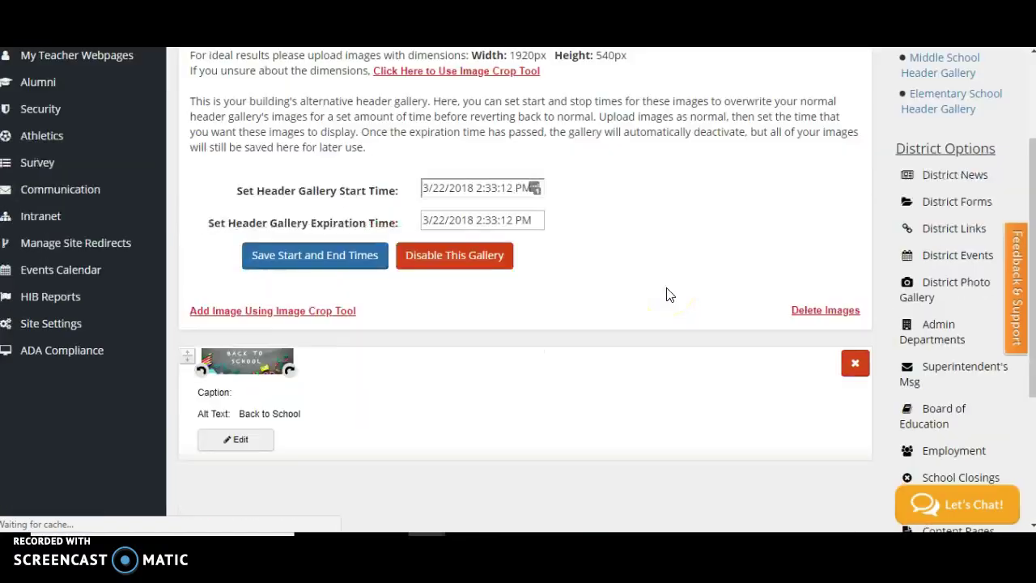
scroll(666, 294, "up", 2)
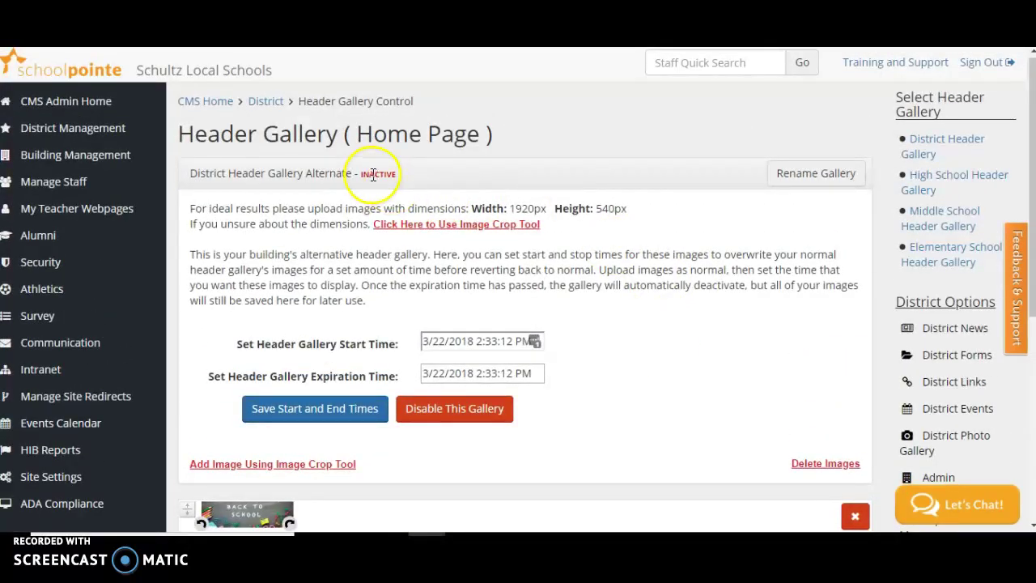
- Save the start and end times of the disabled alternate header gallery and recheck its status
scroll(747, 310, "down", 1)
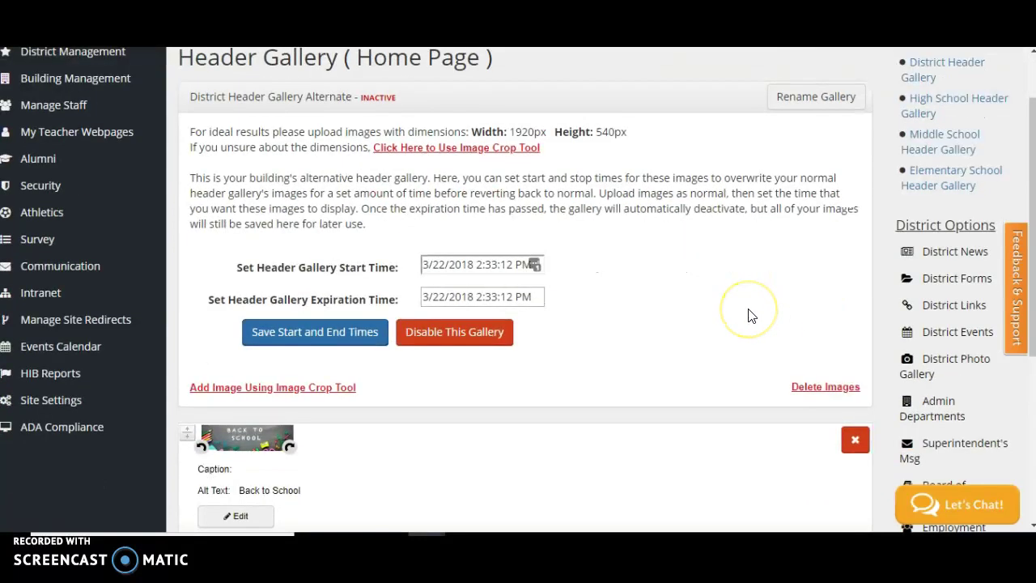
scroll(747, 315, "down", 2)
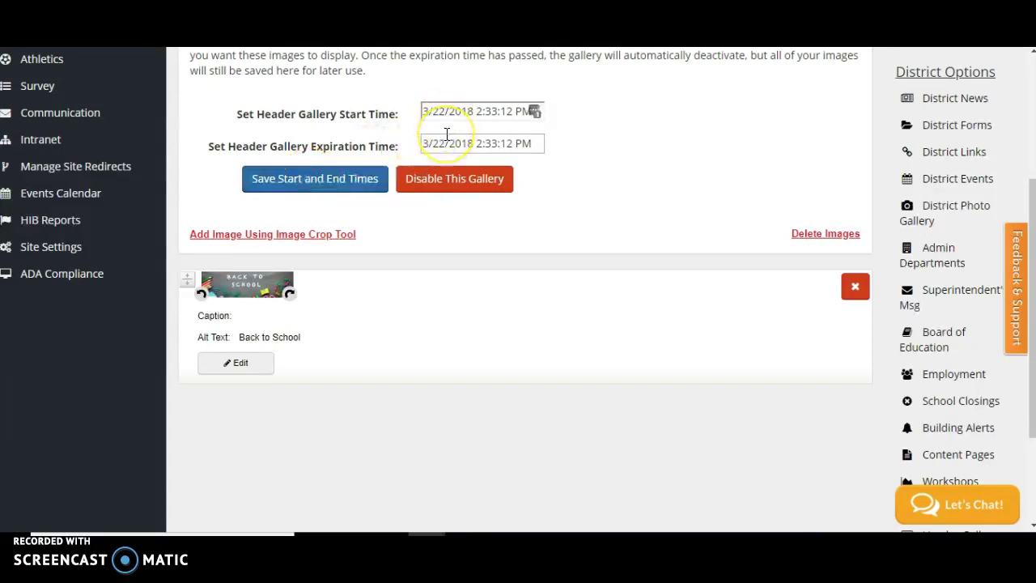
left_click(319, 183)
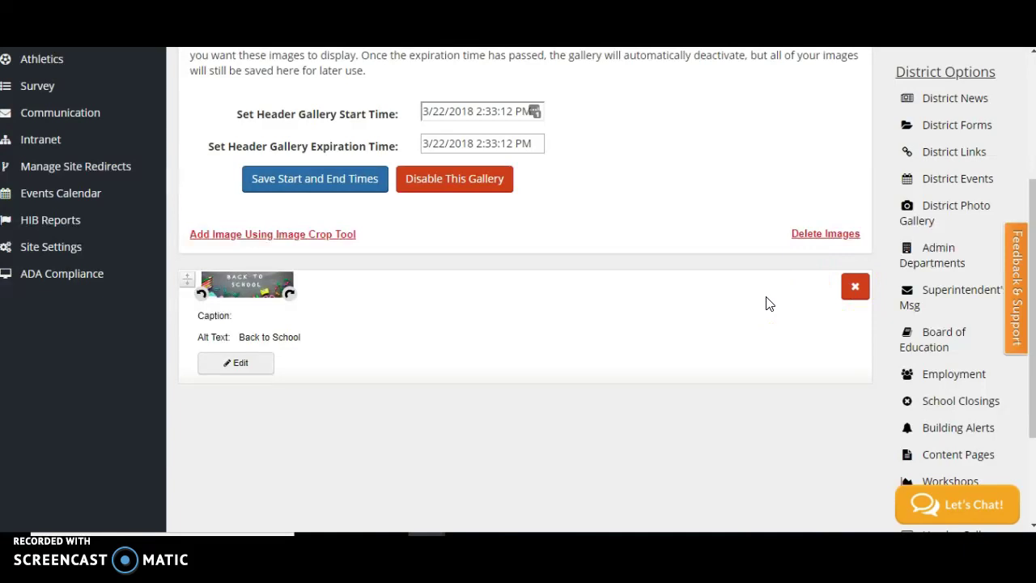
scroll(768, 303, "up", 2)
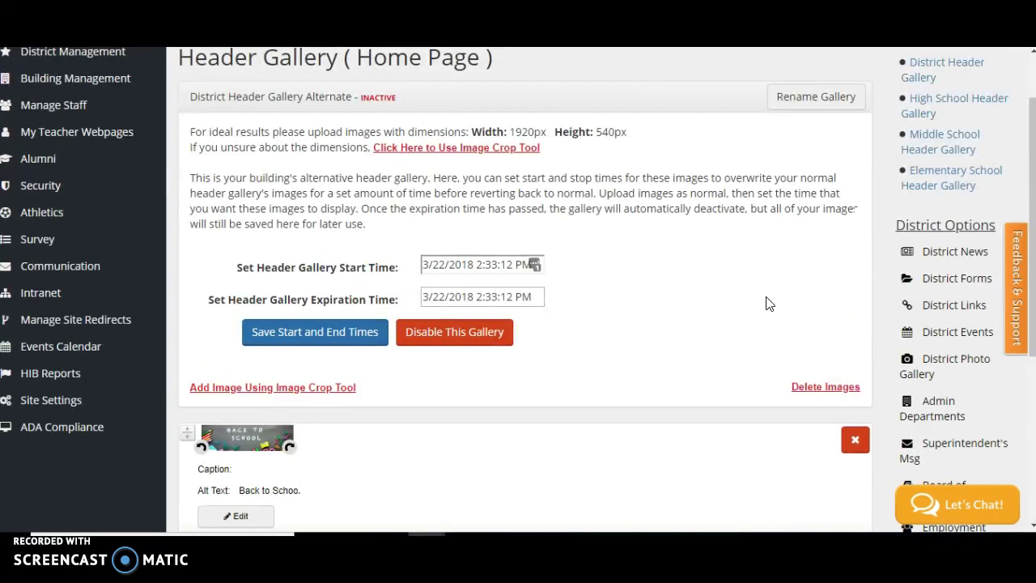